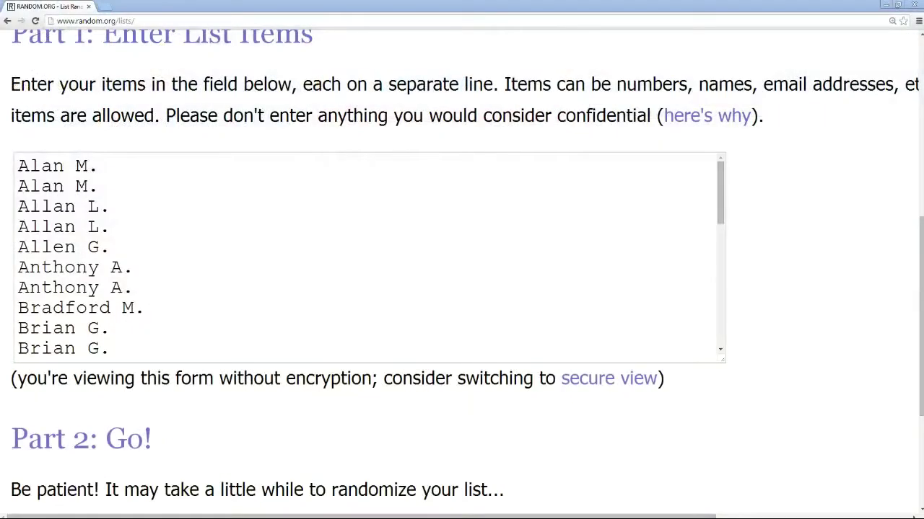
# Step: Review the participant names entered in the list items field, from the first entry to the last
pyautogui.click(98, 166)
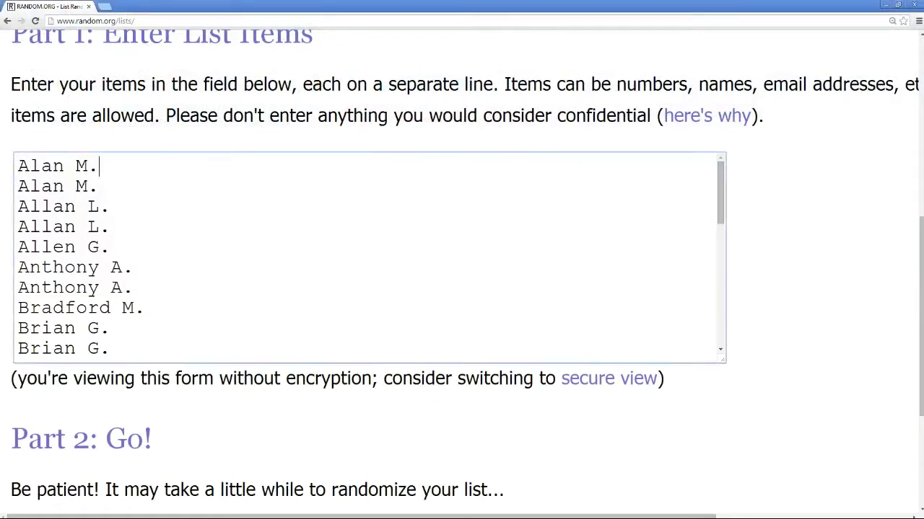
pyautogui.click(98, 206)
pyautogui.click(99, 227)
pyautogui.click(99, 247)
pyautogui.press('Down')
pyautogui.press('Down')
pyautogui.press('Down')
pyautogui.press('Down')
pyautogui.press('Down')
pyautogui.press('Down')
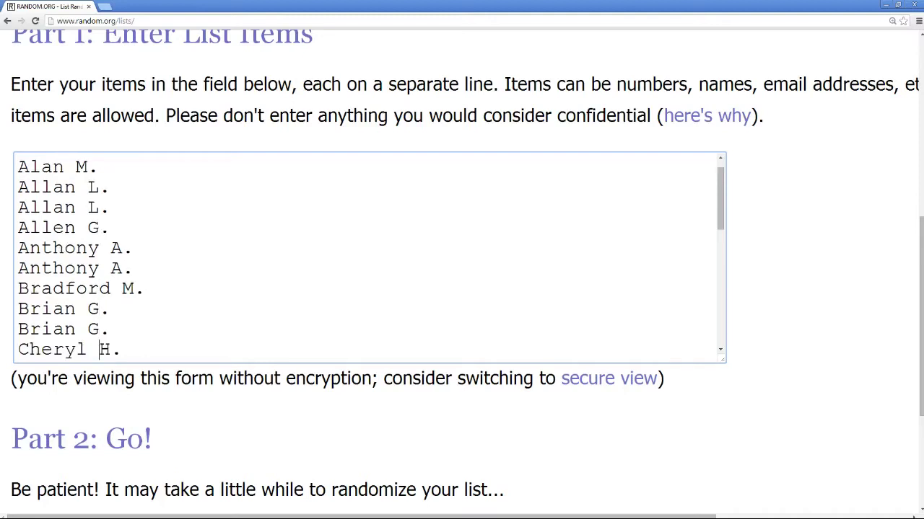
pyautogui.scroll(-3, 368, 257)
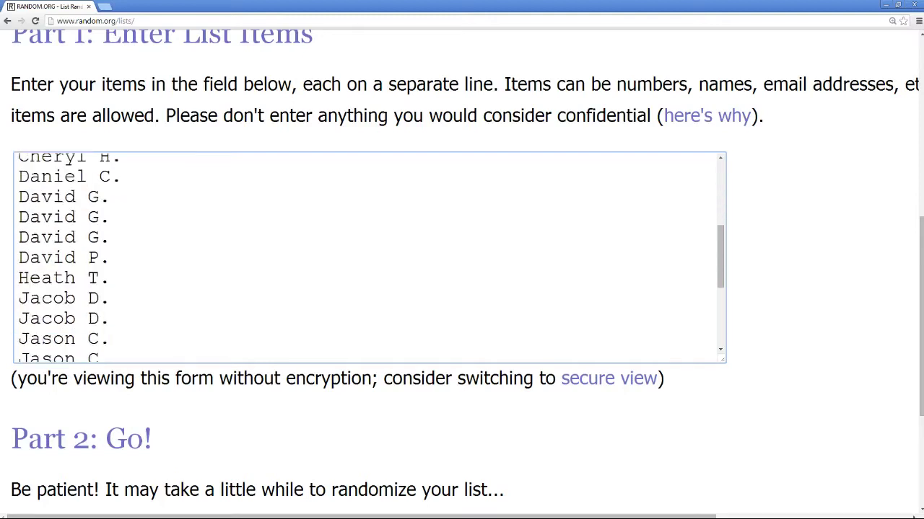
pyautogui.press('Down')
pyautogui.press('Down')
pyautogui.press('Down')
pyautogui.press('Down')
pyautogui.press('Down')
pyautogui.press('Down')
pyautogui.press('Down')
pyautogui.press('Down')
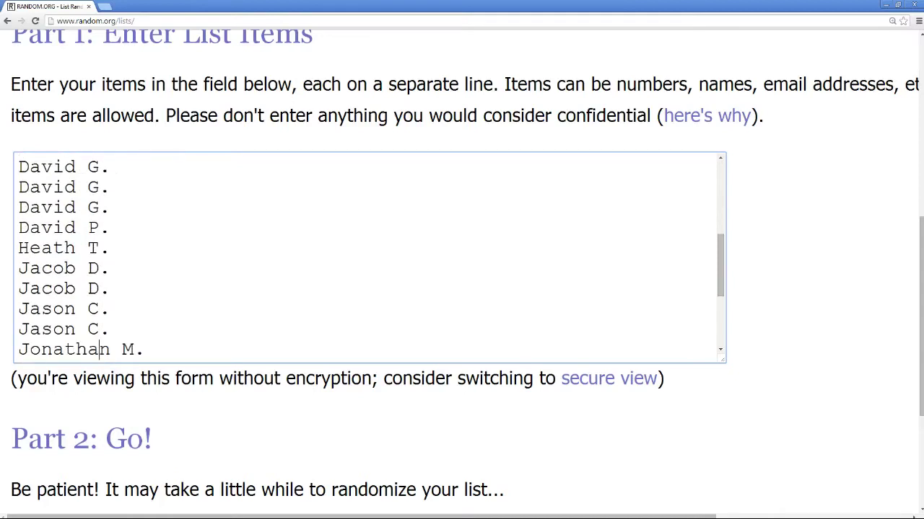
pyautogui.press('Down')
pyautogui.scroll(-2, 365, 256)
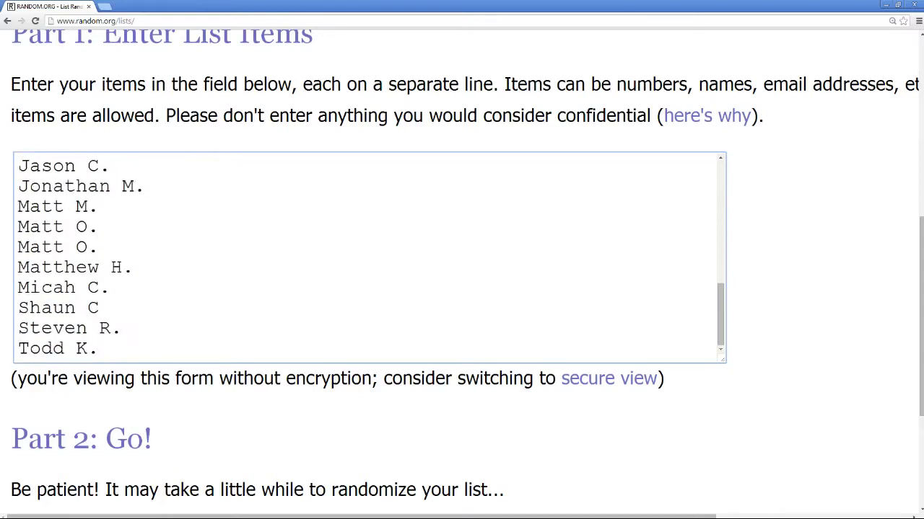
pyautogui.press('Down')
pyautogui.press('Down')
pyautogui.press('Down')
pyautogui.press('Down')
pyautogui.press('Down')
pyautogui.press('Down')
pyautogui.press('Down')
# Step: Randomize the list of participant names five times in a row
pyautogui.scroll(-2, 737, 246)
pyautogui.scroll(1, 744, 246)
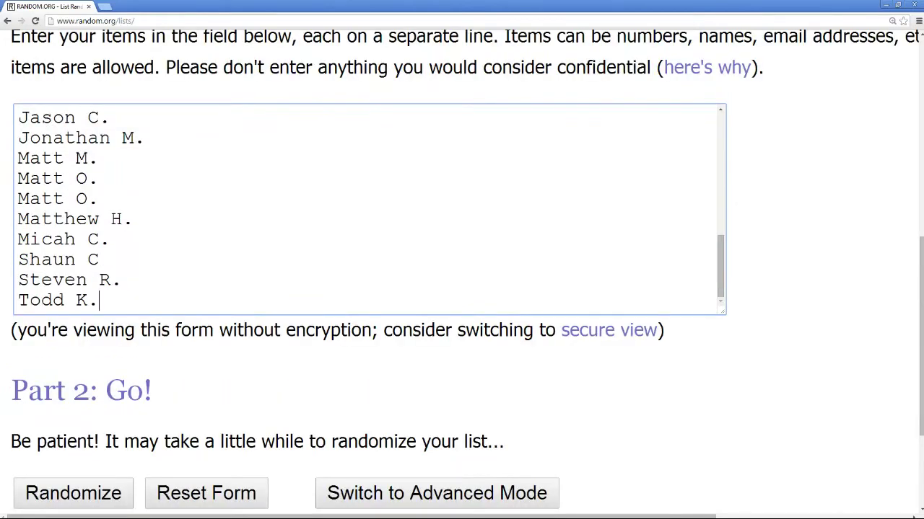
pyautogui.click(92, 493)
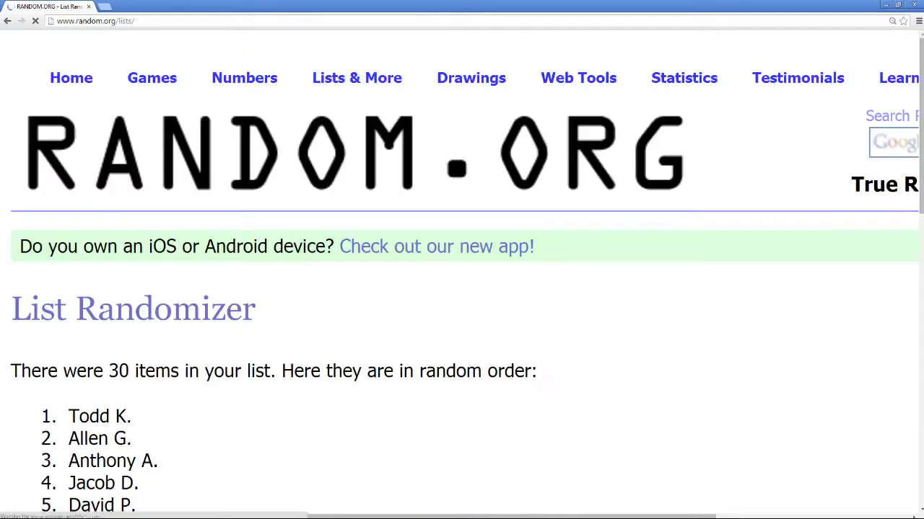
pyautogui.scroll(-10, 127, 368)
pyautogui.click(58, 324)
pyautogui.scroll(-6, 58, 324)
pyautogui.scroll(-5, 78, 295)
pyautogui.click(58, 324)
pyautogui.scroll(-2, 58, 325)
pyautogui.scroll(-5, 58, 325)
pyautogui.click(51, 324)
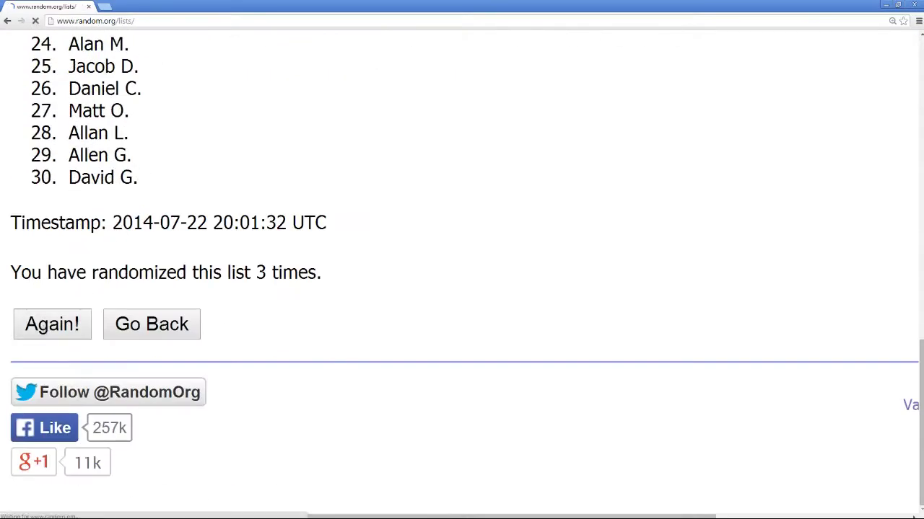
pyautogui.scroll(-6, 63, 297)
pyautogui.click(58, 323)
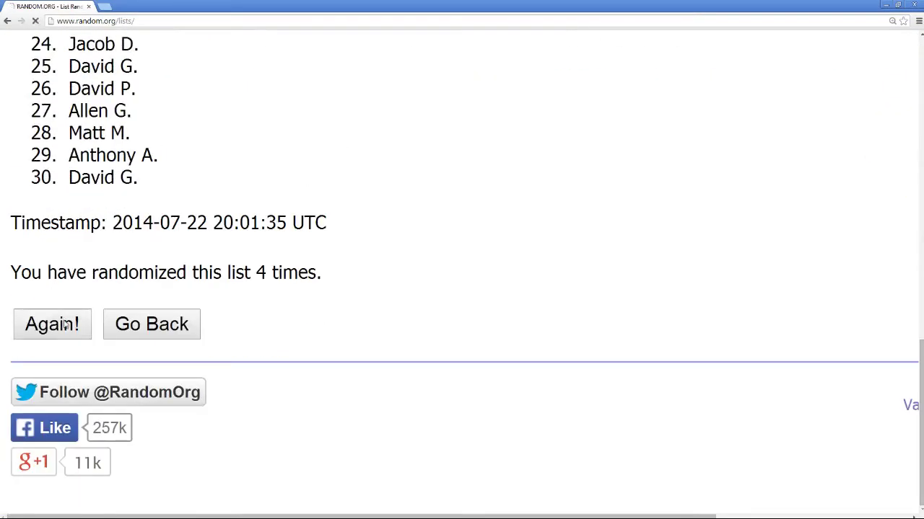
# Step: Copy all 30 randomized participant names and paste them into OpenOffice Calc column A, starting at cell A1
pyautogui.scroll(-5, 461, 274)
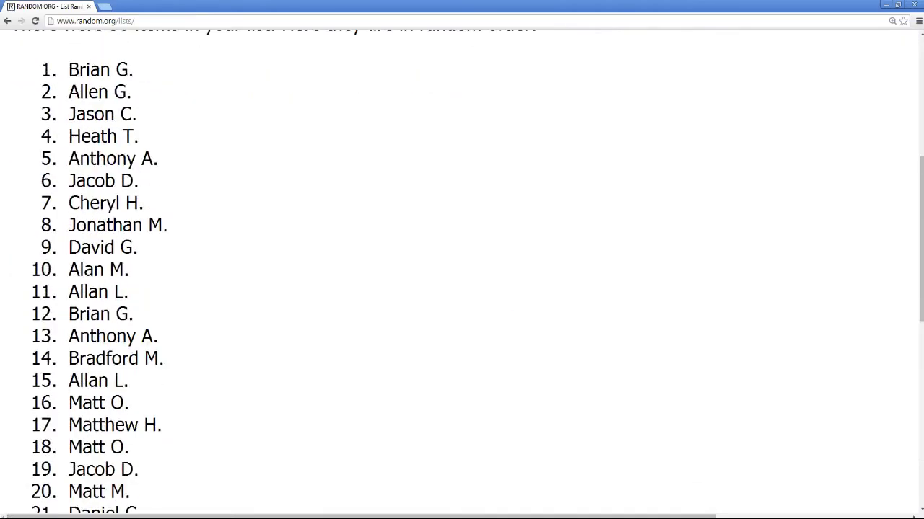
pyautogui.moveTo(67, 69); pyautogui.dragTo(132, 280)
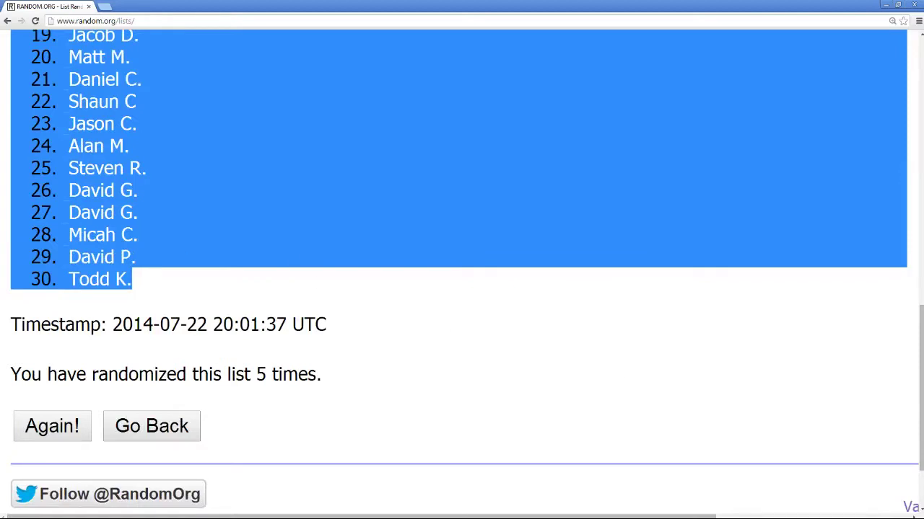
pyautogui.hotkey('alt', 'Tab')
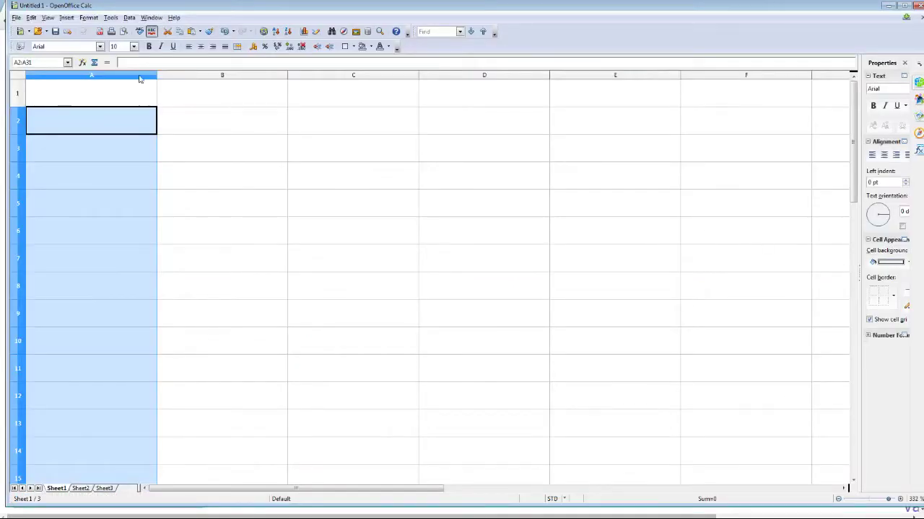
pyautogui.click(99, 91)
pyautogui.hotkey('ctrl', 'v')
pyautogui.scroll(-1, 160, 144)
pyautogui.scroll(-8, 160, 145)
pyautogui.scroll(9, 161, 146)
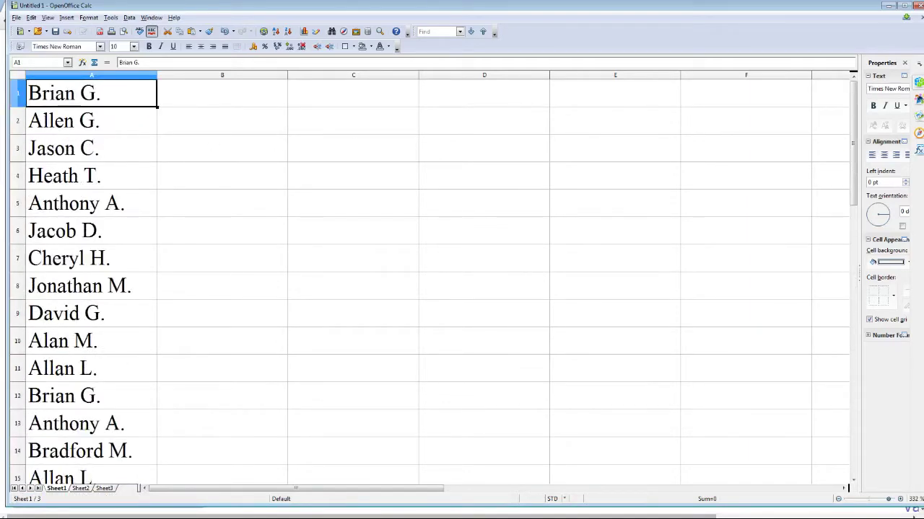
# Step: Switch to the RANDOM.ORG form holding the hockey team list, check its entries and randomize it five times
pyautogui.hotkey('alt', 'Tab')
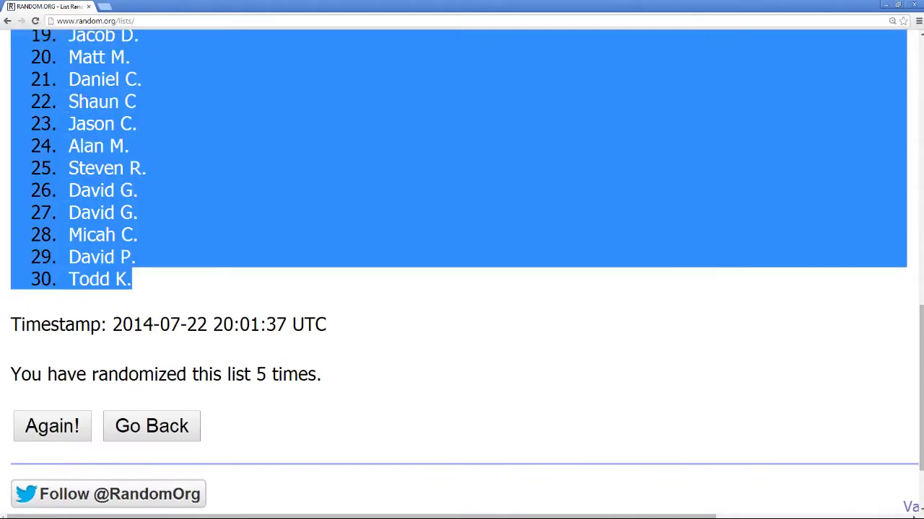
pyautogui.hotkey('alt', 'Tab')
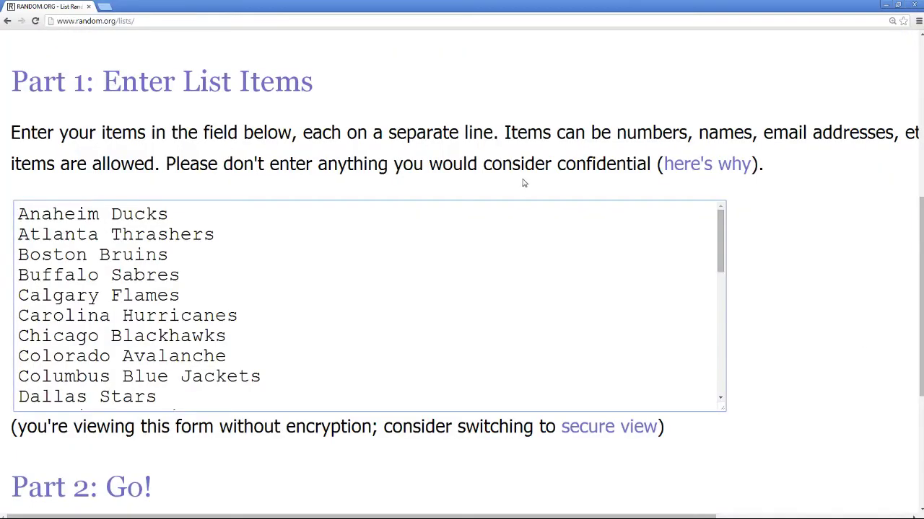
pyautogui.scroll(-1, 534, 181)
pyautogui.moveTo(720, 191); pyautogui.dragTo(748, 324)
pyautogui.scroll(-3, 754, 288)
pyautogui.scroll(-1, 319, 301)
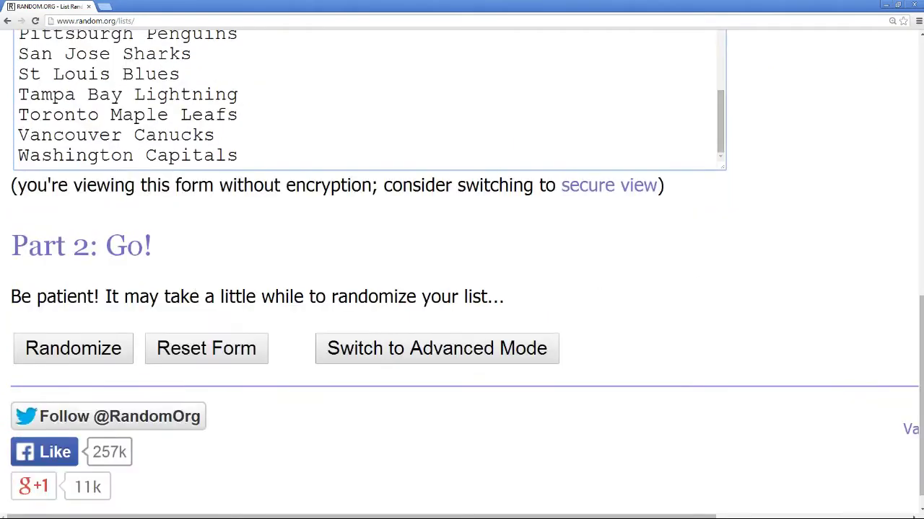
pyautogui.click(67, 349)
pyautogui.scroll(-10, 76, 324)
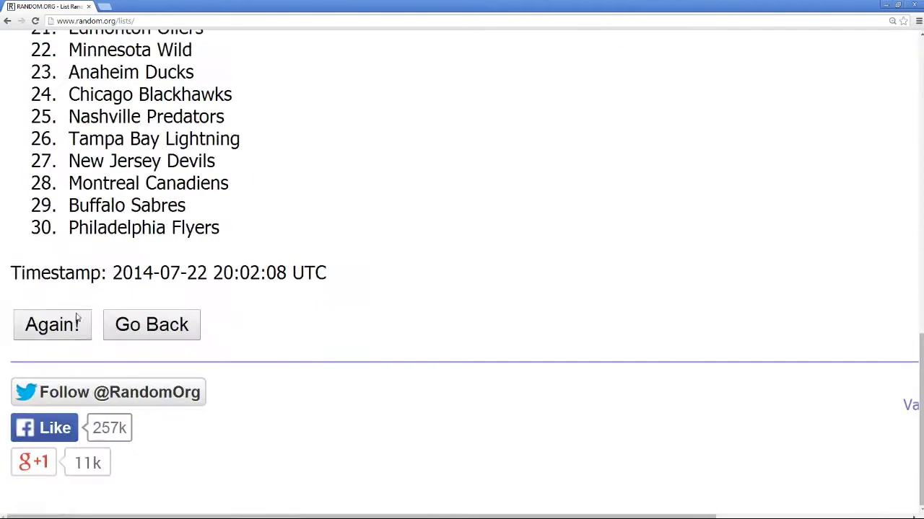
pyautogui.click(77, 320)
pyautogui.scroll(-10, 80, 317)
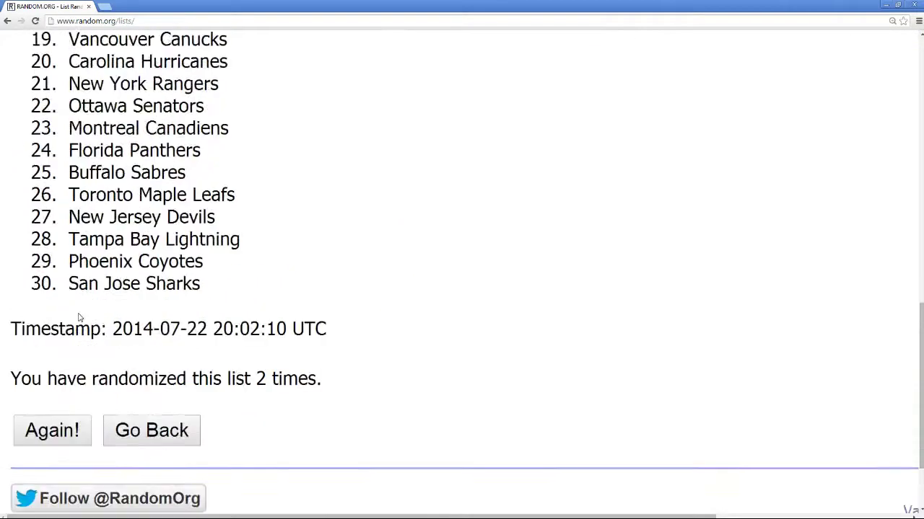
pyautogui.scroll(-2, 81, 317)
pyautogui.click(73, 328)
pyautogui.scroll(-10, 72, 329)
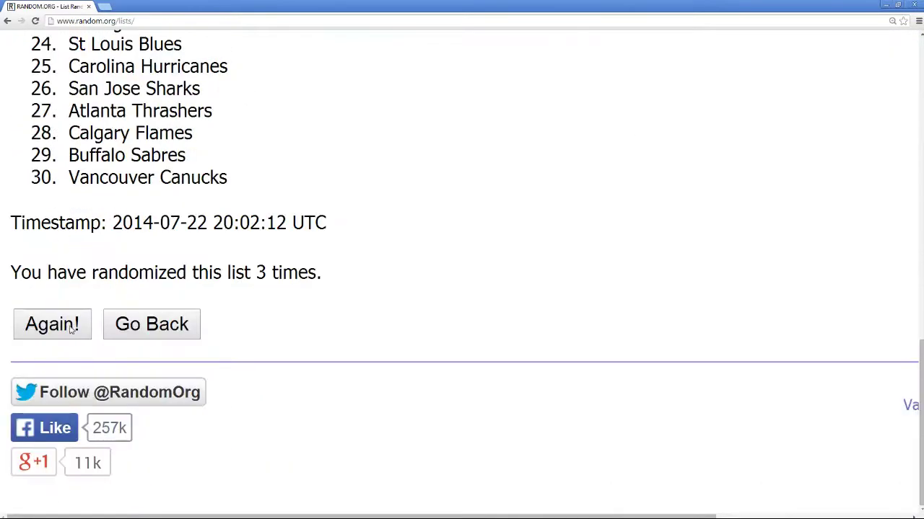
pyautogui.click(71, 326)
pyautogui.scroll(-10, 68, 326)
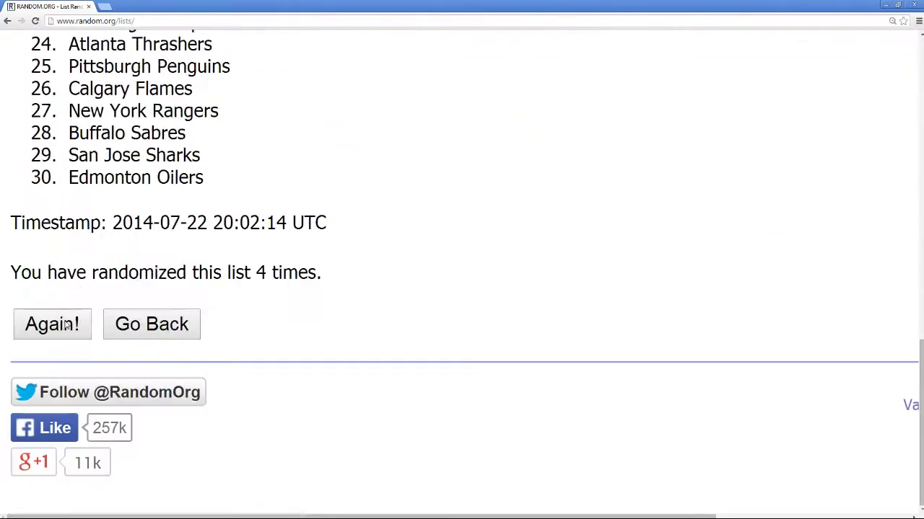
pyautogui.click(66, 326)
# Step: Copy all 30 randomized team names and paste them into OpenOffice Calc column B, starting at cell B1
pyautogui.scroll(-3, 60, 310)
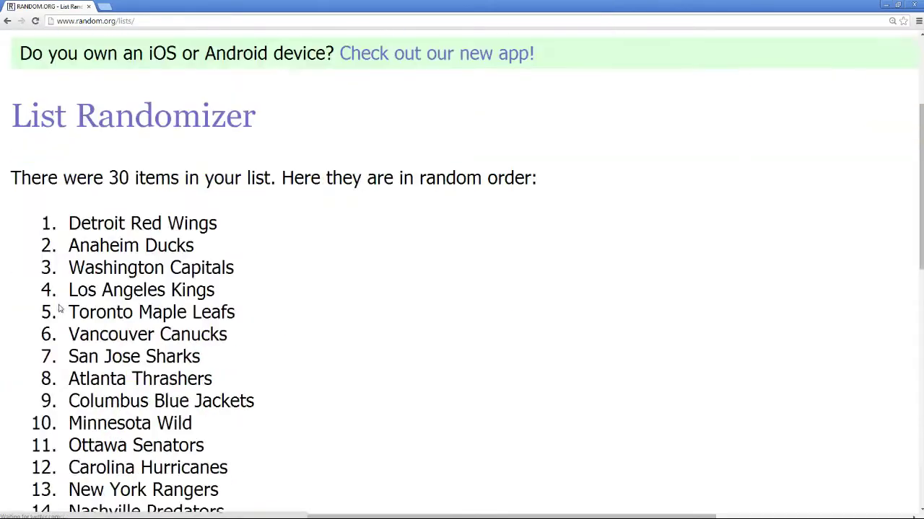
pyautogui.scroll(-1, 61, 310)
pyautogui.scroll(-9, 78, 203)
pyautogui.moveTo(69, 175); pyautogui.dragTo(207, 392)
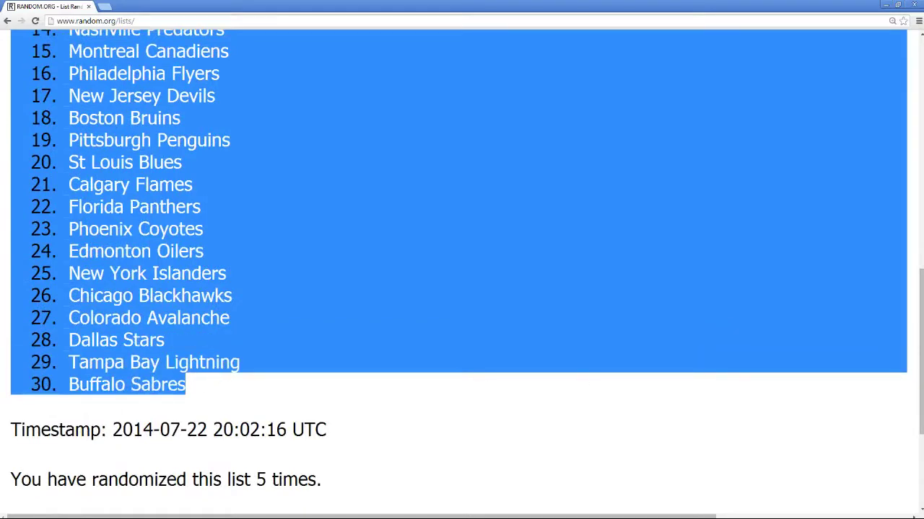
pyautogui.hotkey('alt', 'Tab')
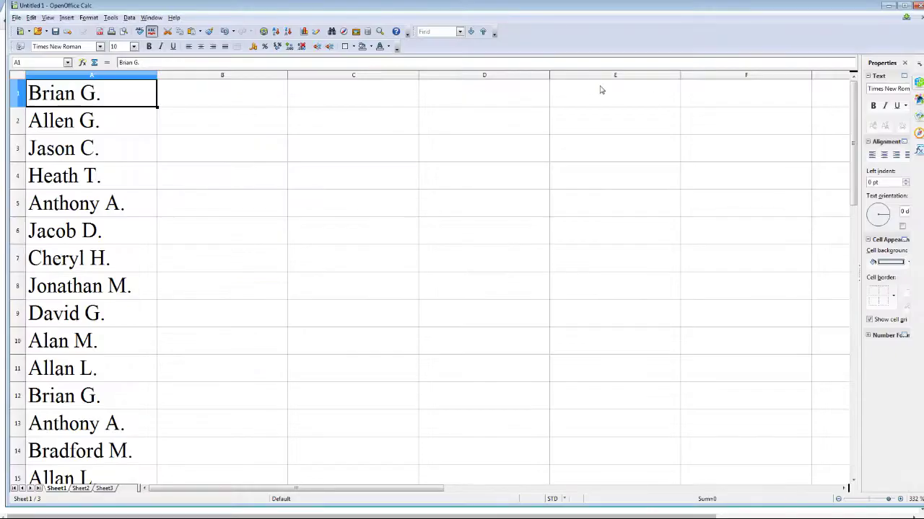
pyautogui.click(259, 100)
pyautogui.hotkey('ctrl', 'v')
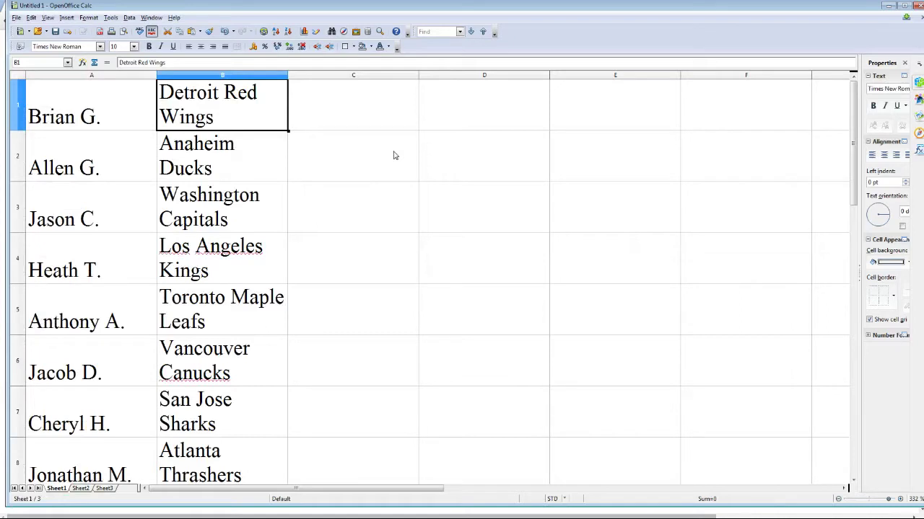
# Step: Go through the participant and team pairings in columns A and B row by row, from row 1 down to row 30
pyautogui.press('Down')
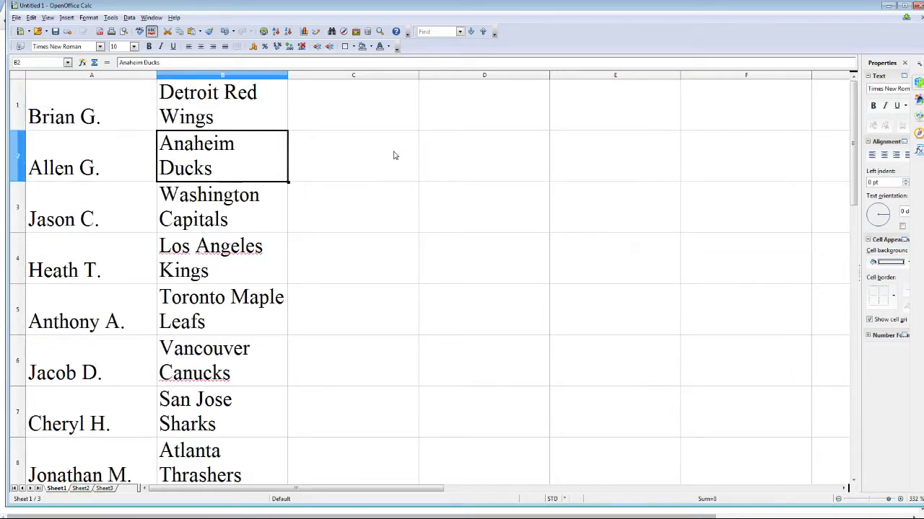
pyautogui.press('Down')
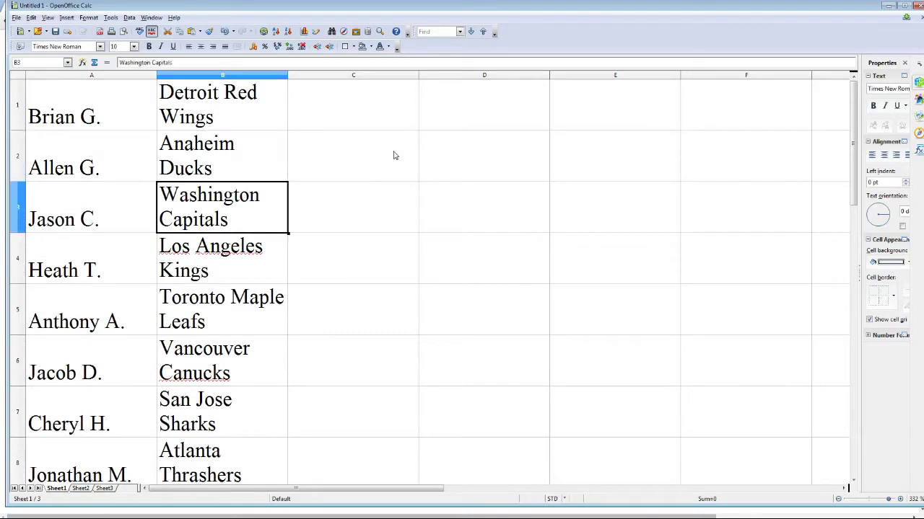
pyautogui.press('Down')
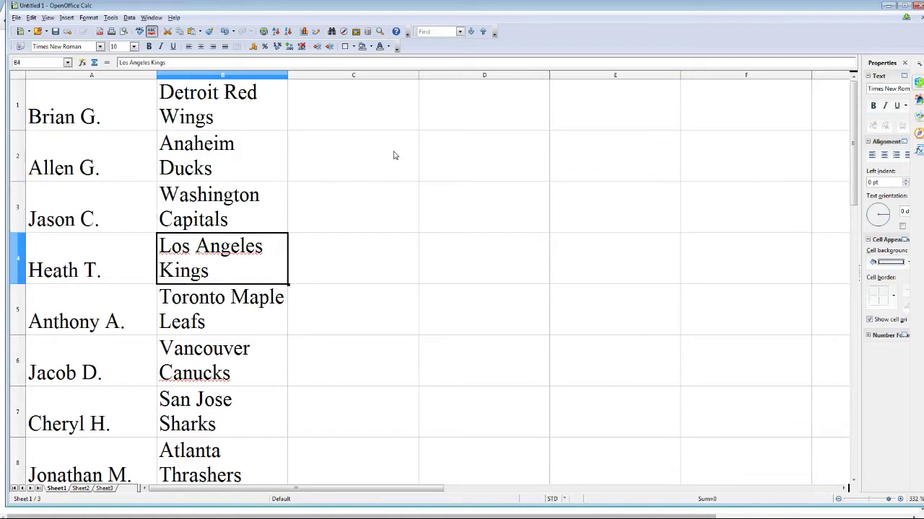
pyautogui.press('Down')
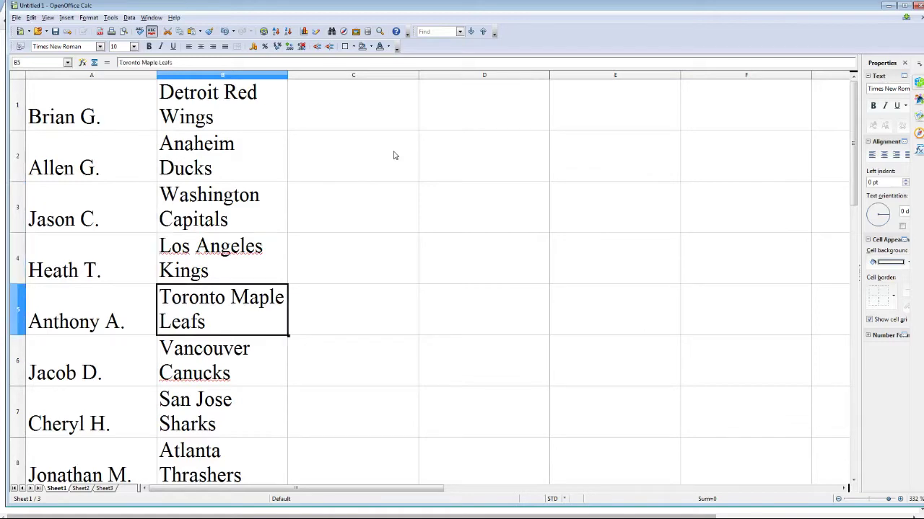
pyautogui.press('Down')
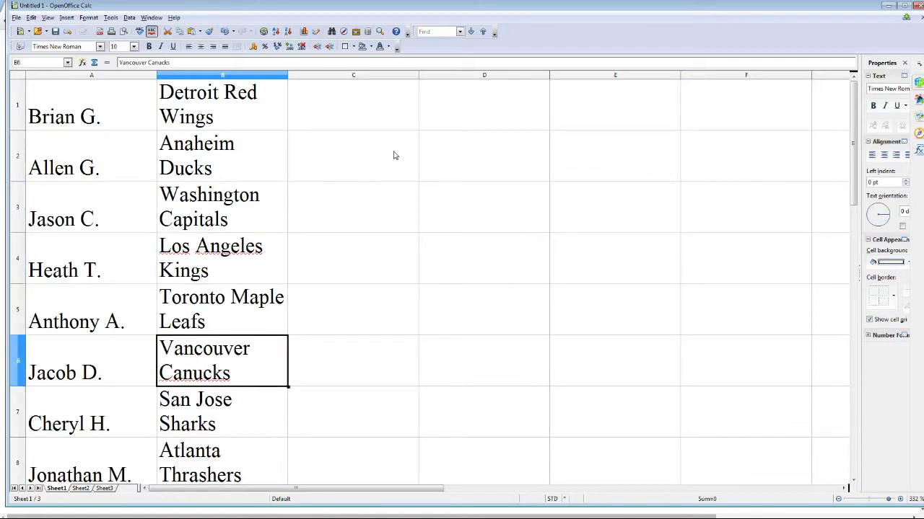
pyautogui.press('Down')
pyautogui.scroll(-3, 389, 180)
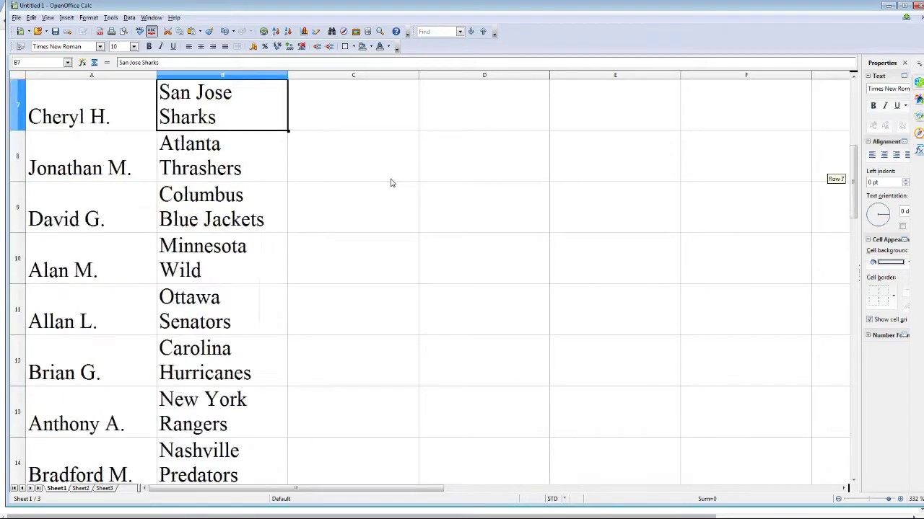
pyautogui.scroll(1, 391, 182)
pyautogui.press('Down')
pyautogui.press('Down')
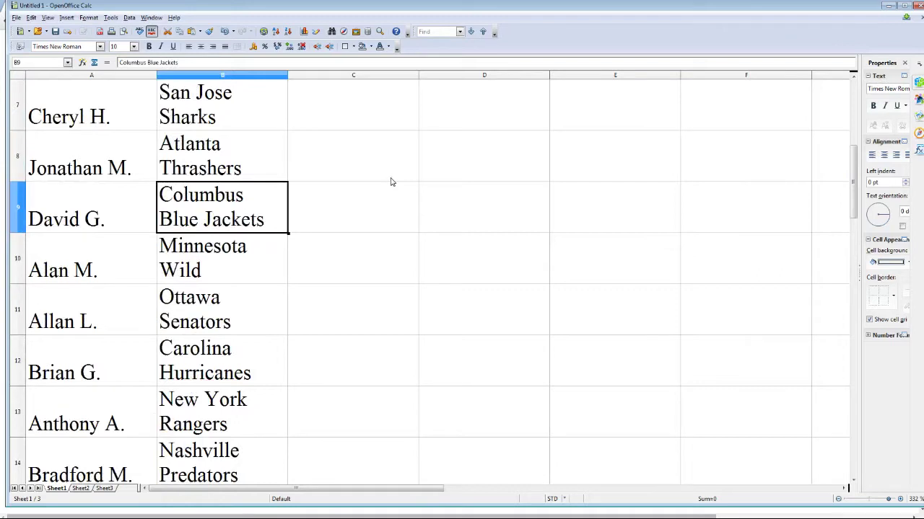
pyautogui.press('Down')
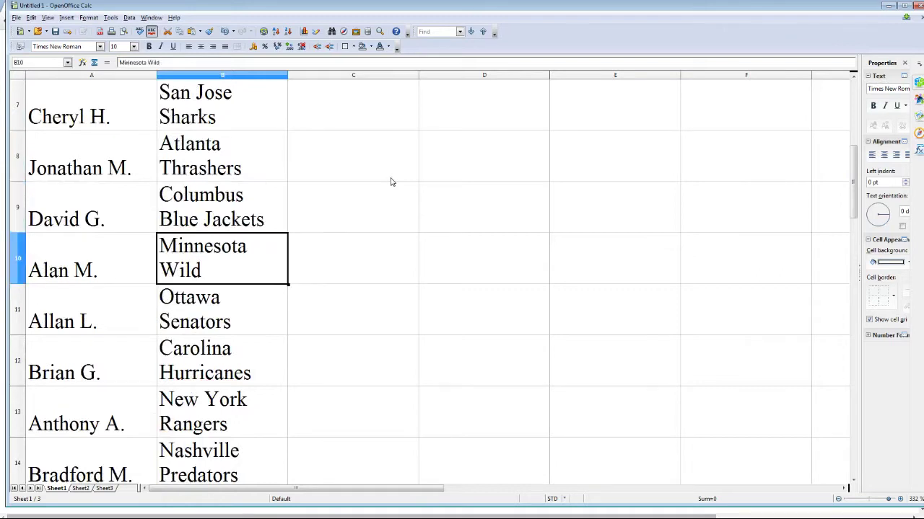
pyautogui.press('Down')
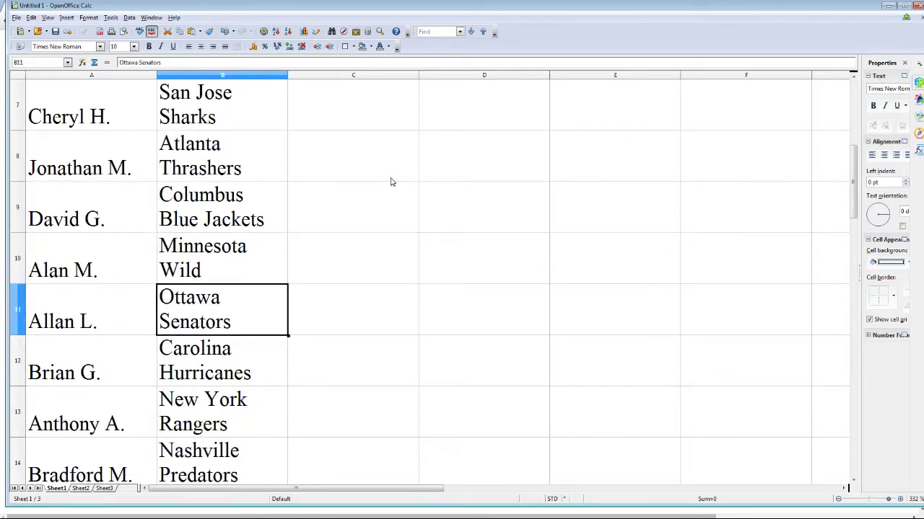
pyautogui.press('Down')
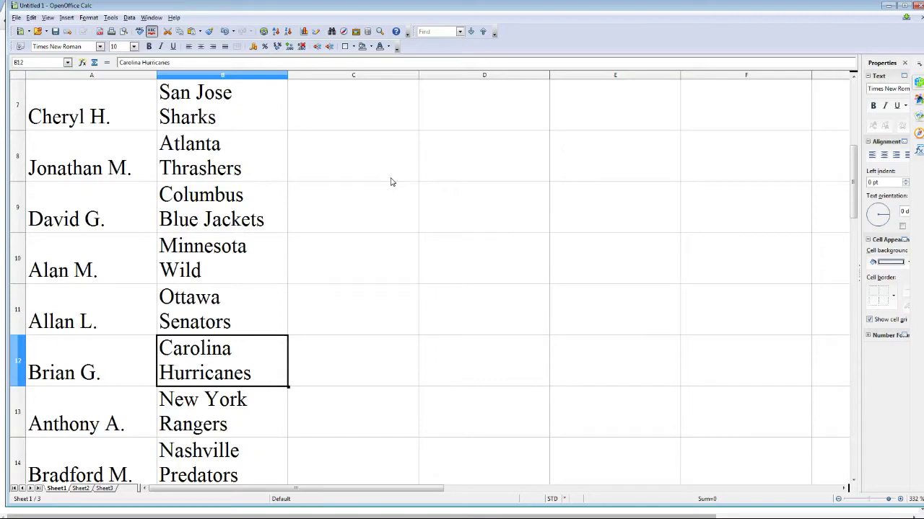
pyautogui.press('Down')
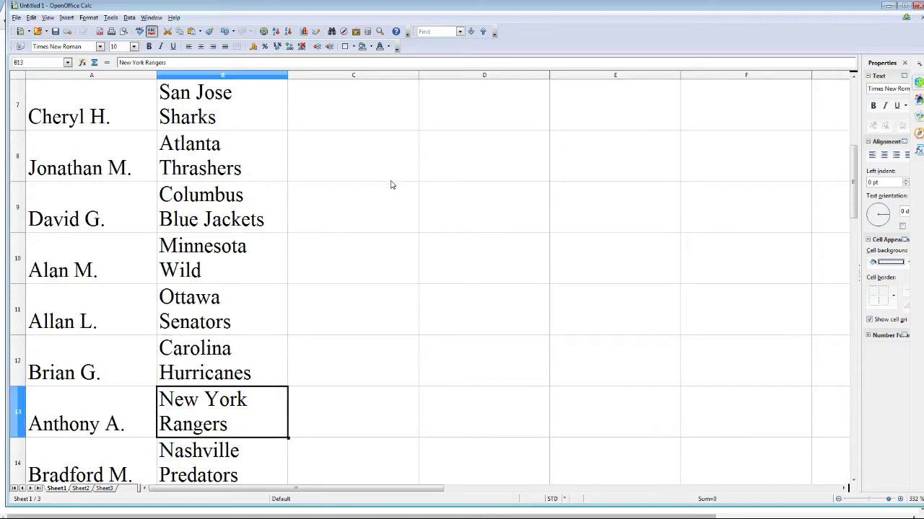
pyautogui.scroll(-3, 390, 182)
pyautogui.scroll(1, 384, 187)
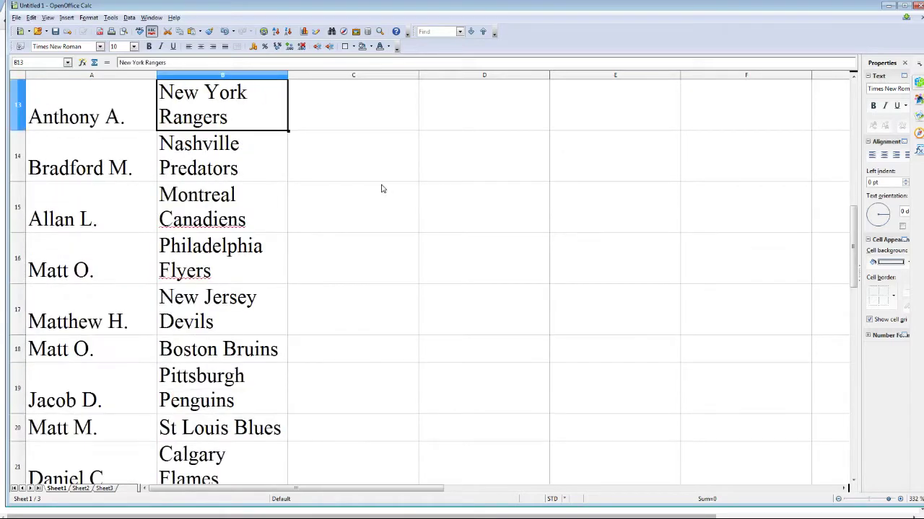
pyautogui.press('Down')
pyautogui.press('Down')
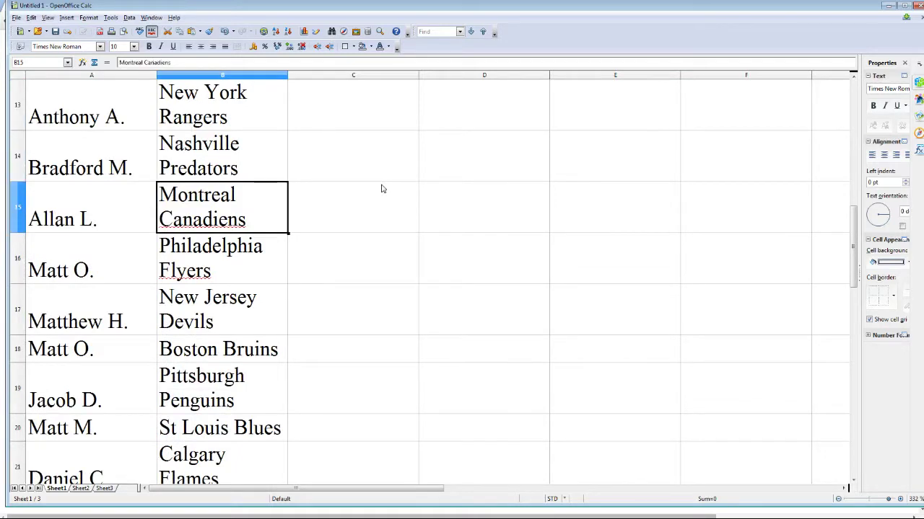
pyautogui.press('Down')
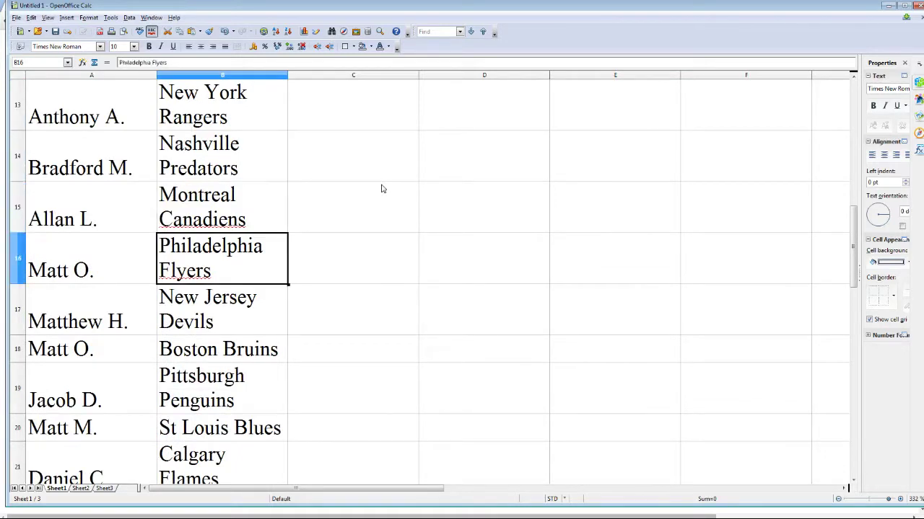
pyautogui.press('Down')
pyautogui.press('Down')
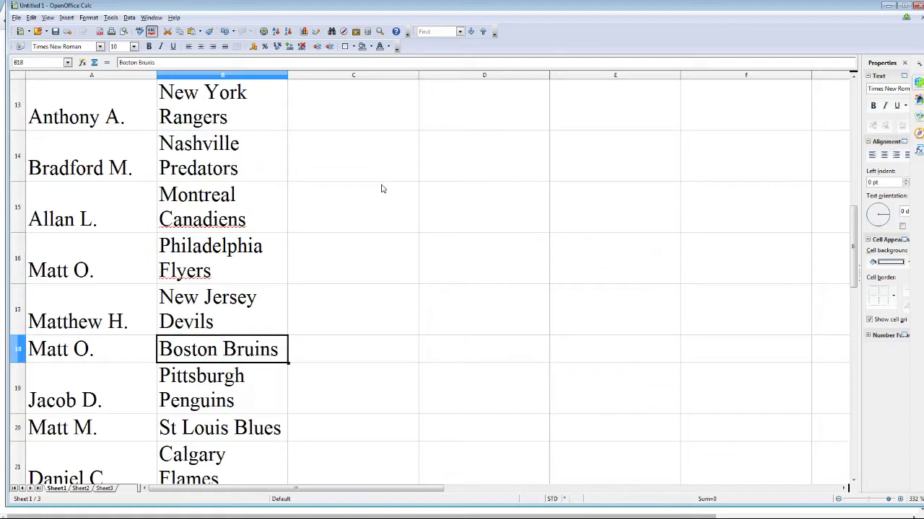
pyautogui.press('Down')
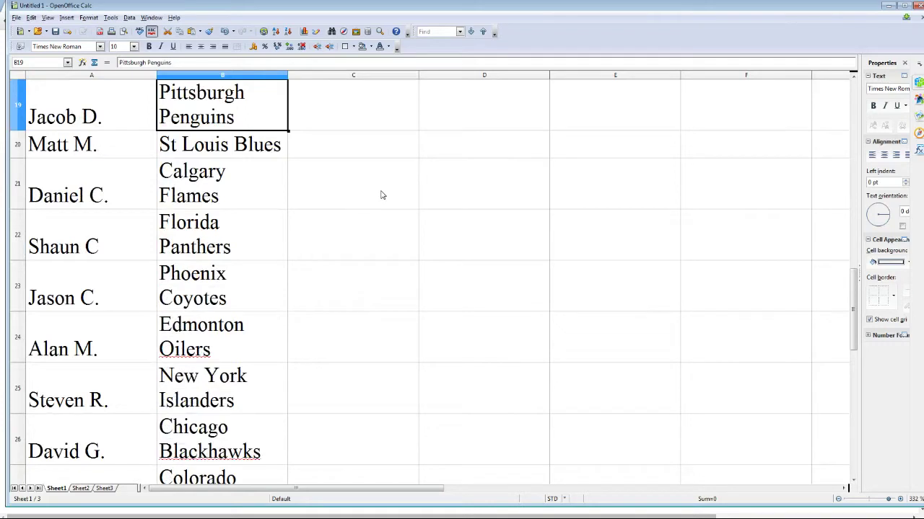
pyautogui.press('Down')
pyautogui.press('Down')
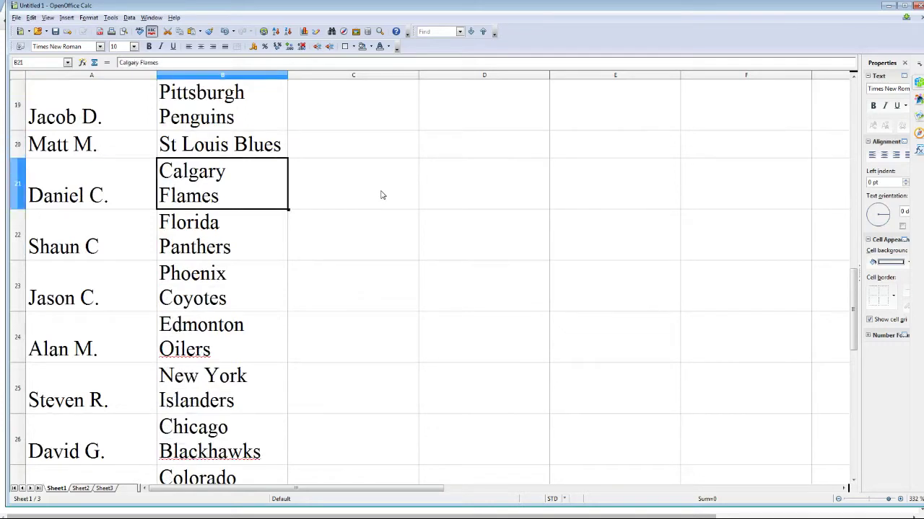
pyautogui.press('Down')
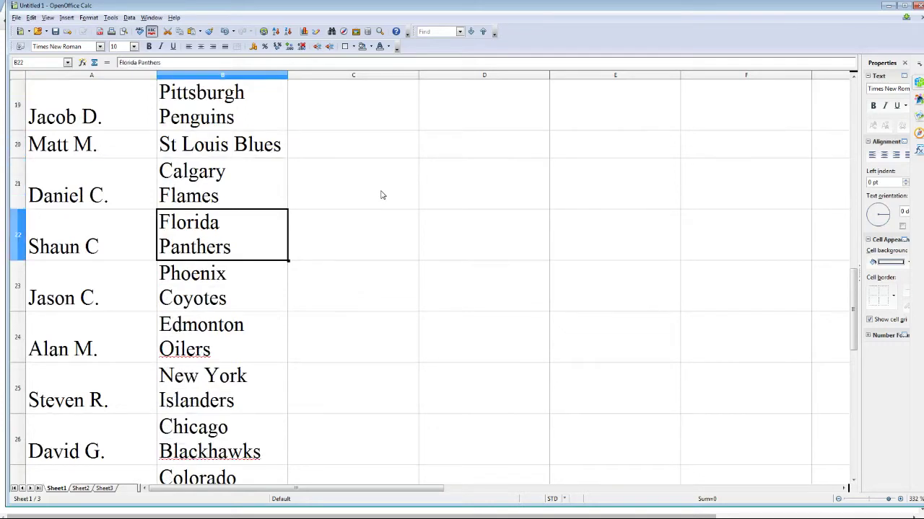
pyautogui.press('Down')
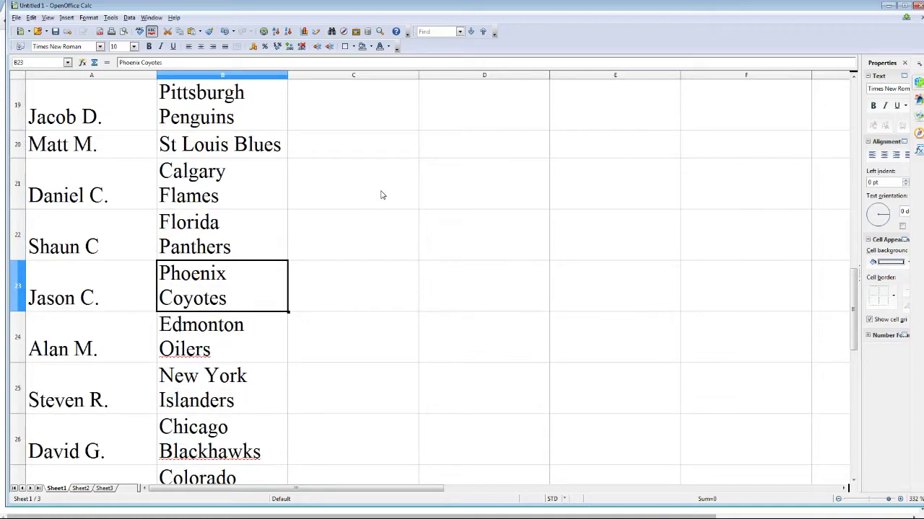
pyautogui.press('Down')
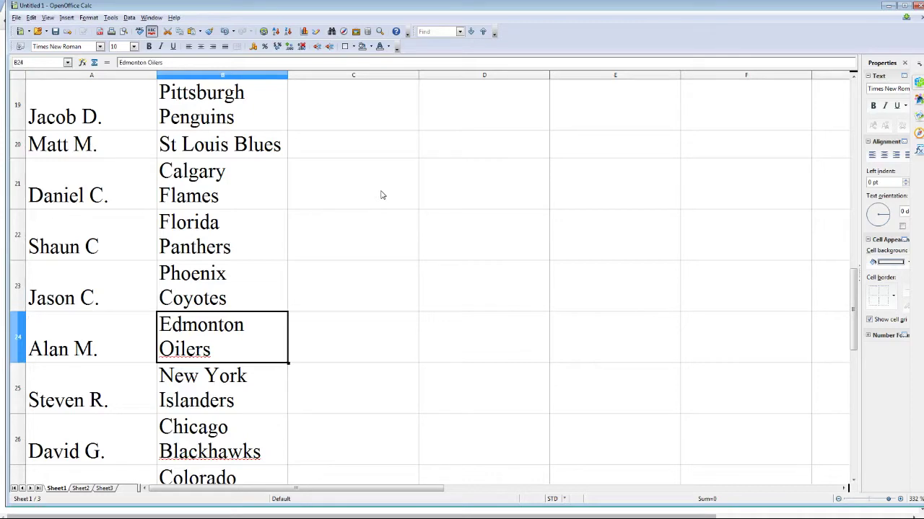
pyautogui.press('Down')
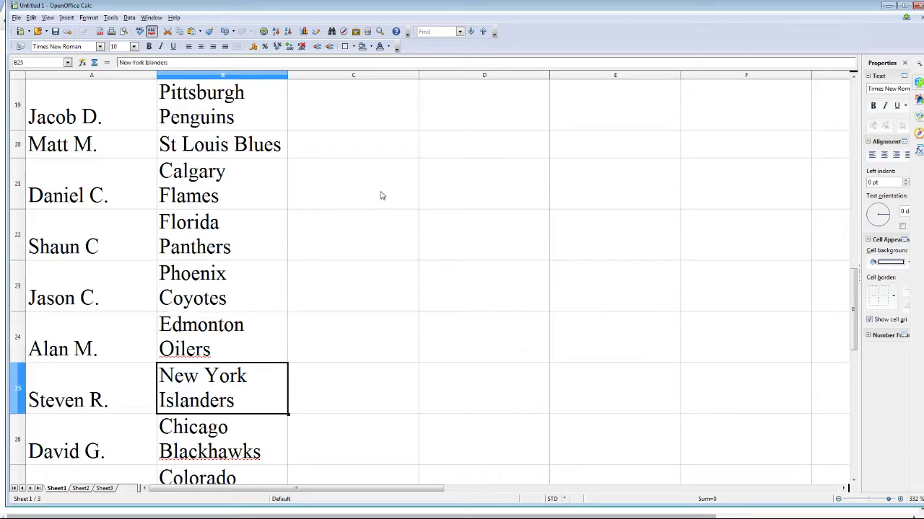
pyautogui.scroll(-2, 371, 206)
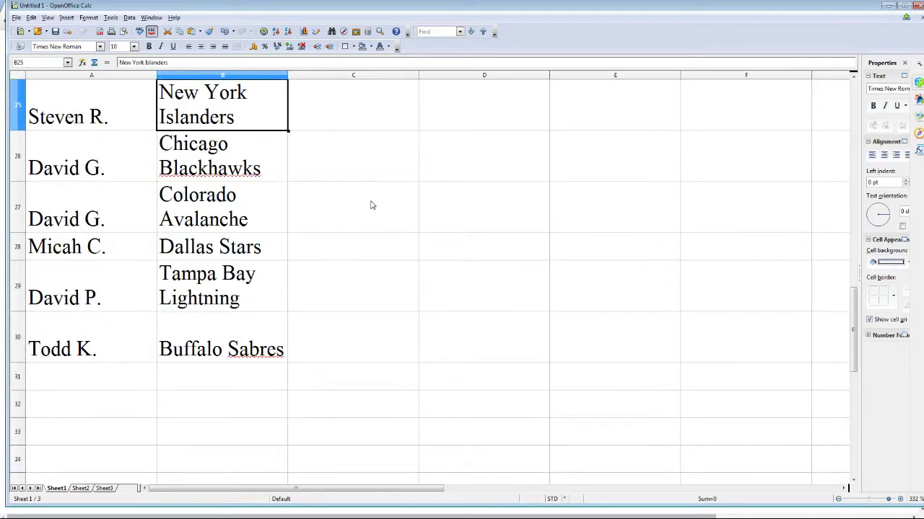
pyautogui.press('Down')
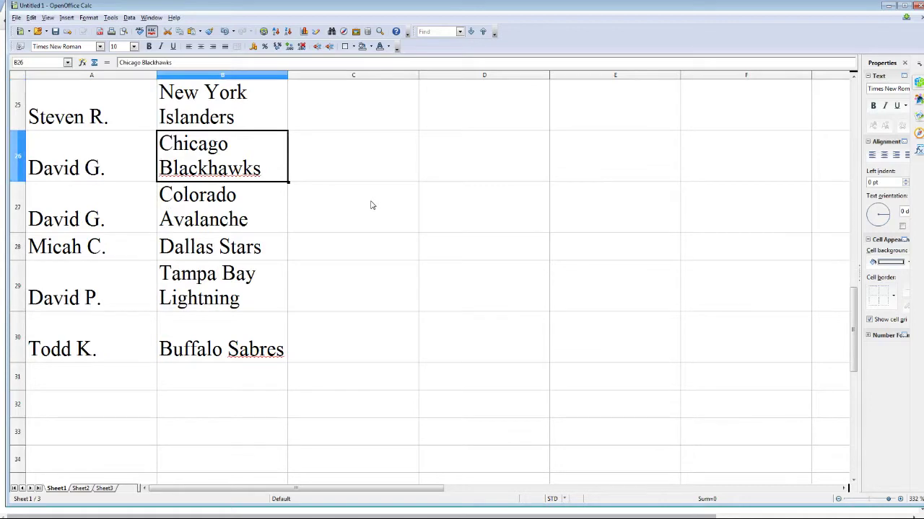
pyautogui.press('Down')
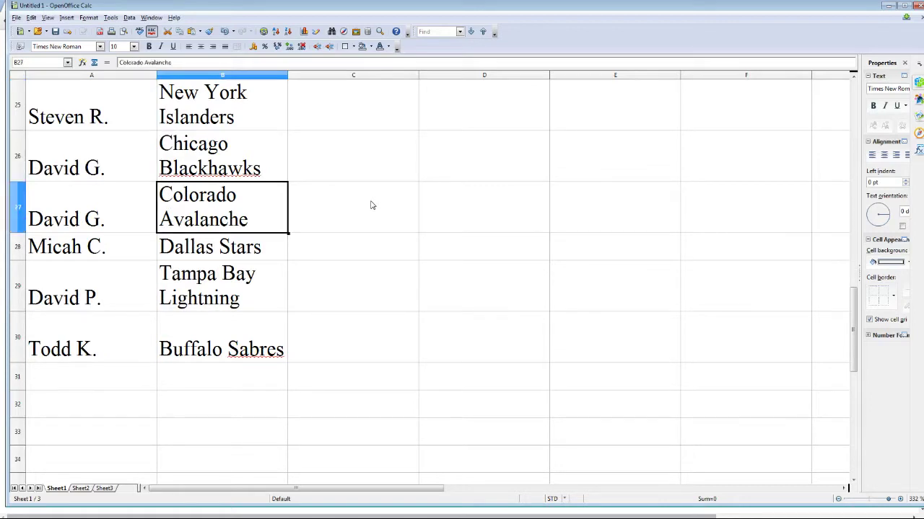
pyautogui.press('Down')
pyautogui.press('Down')
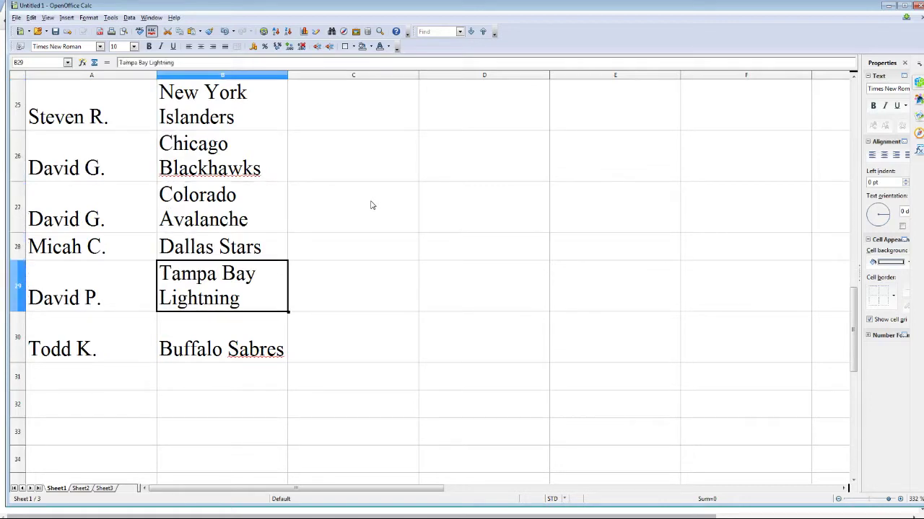
pyautogui.press('Down')
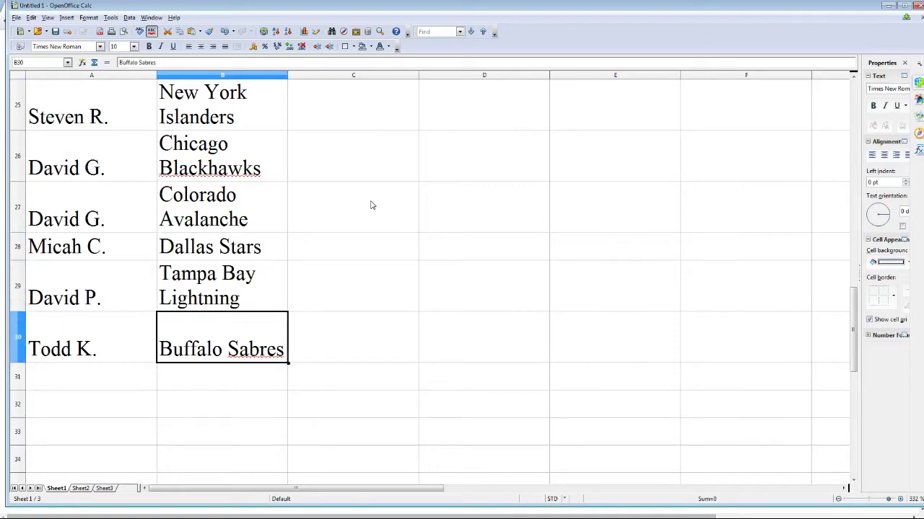
pyautogui.scroll(8, 345, 245)
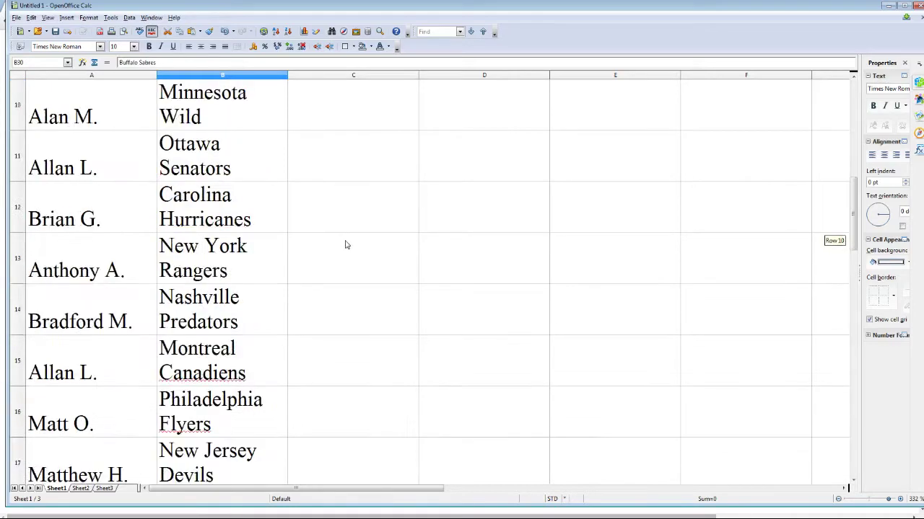